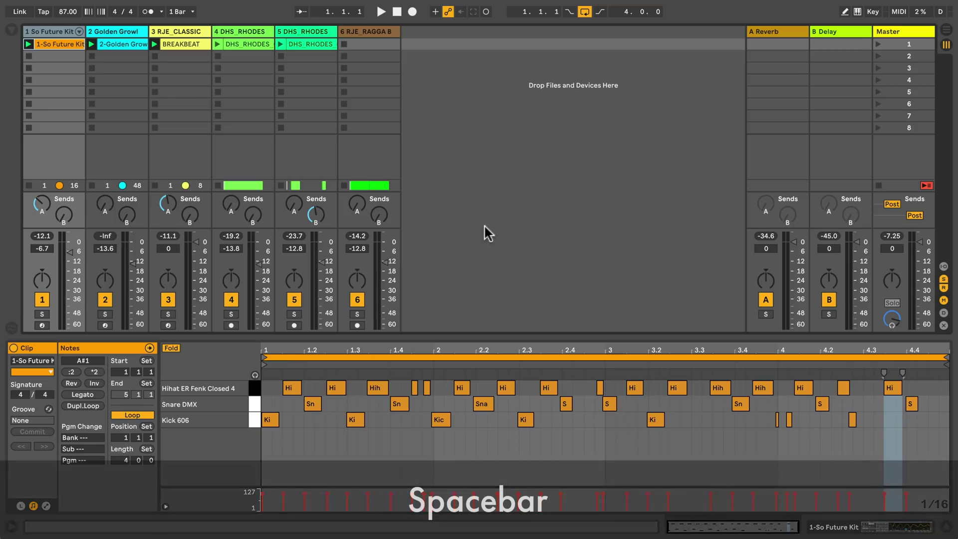
Step: Play the set, stop it mid-pattern, then resume from the stop point with Shift+Spacebar
key("space")
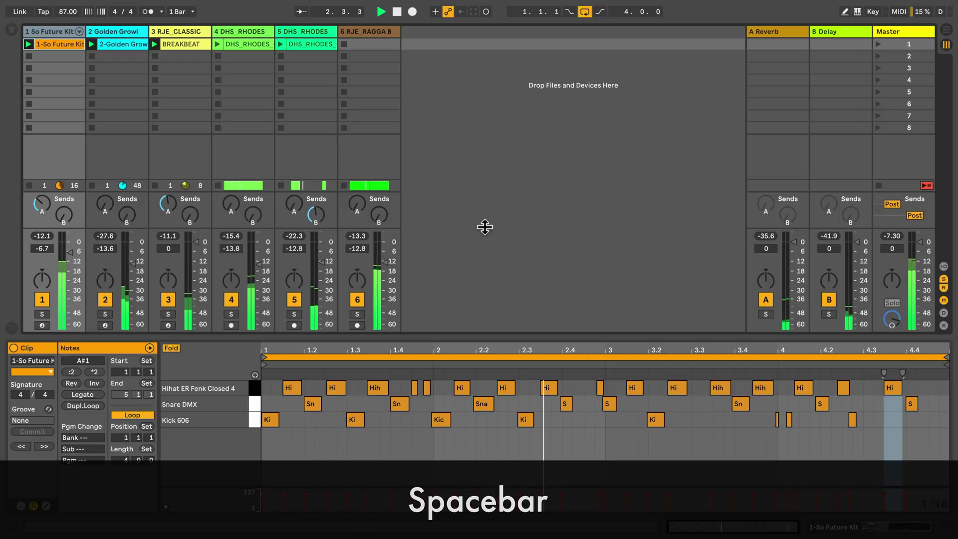
key("space")
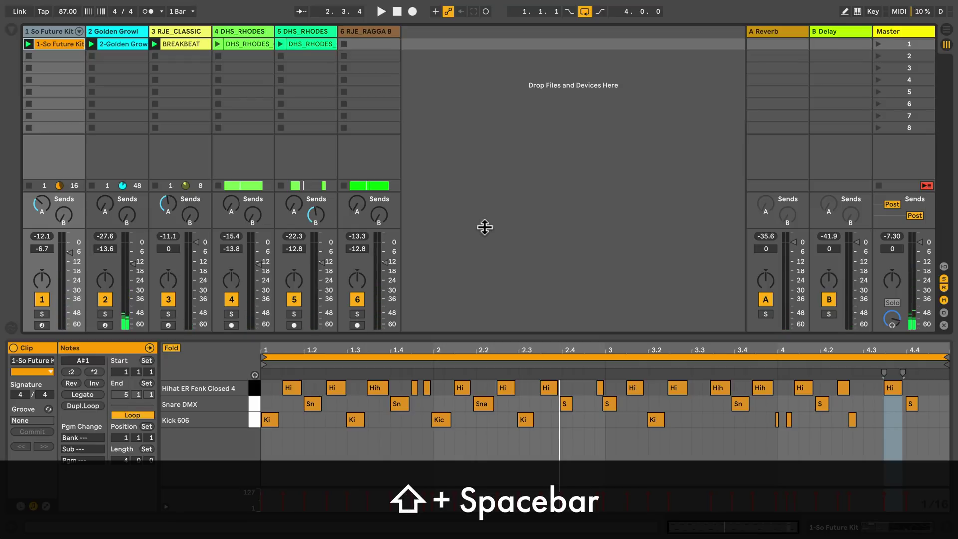
key("shift+space")
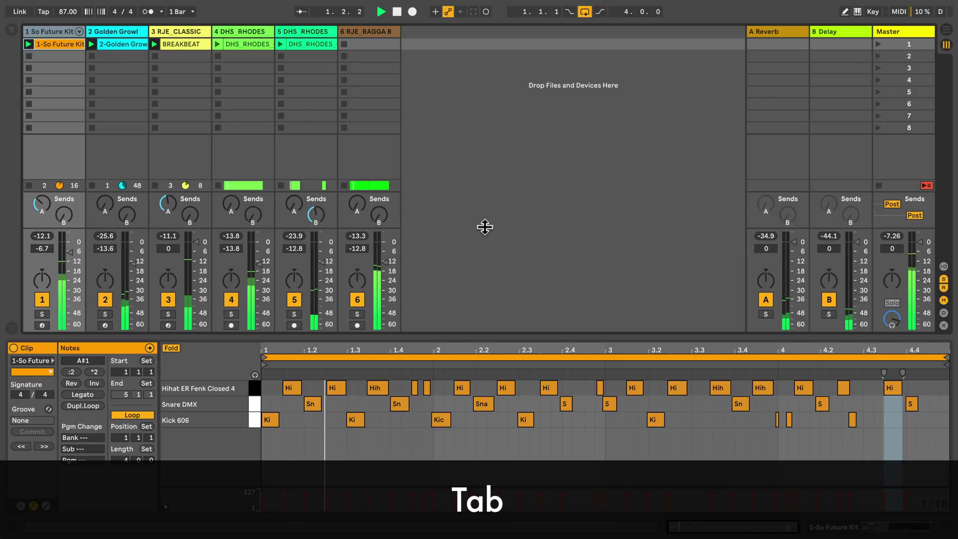
key("Tab")
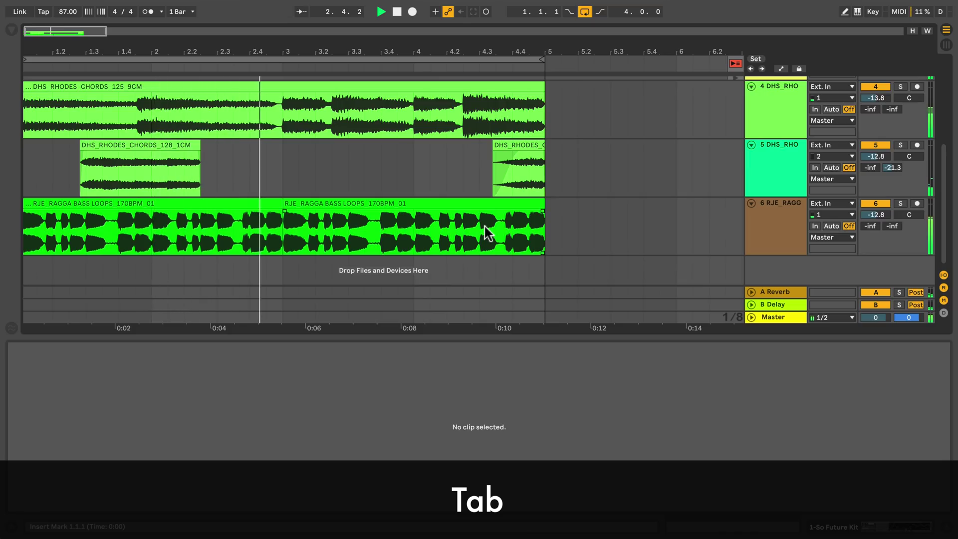
key("Tab")
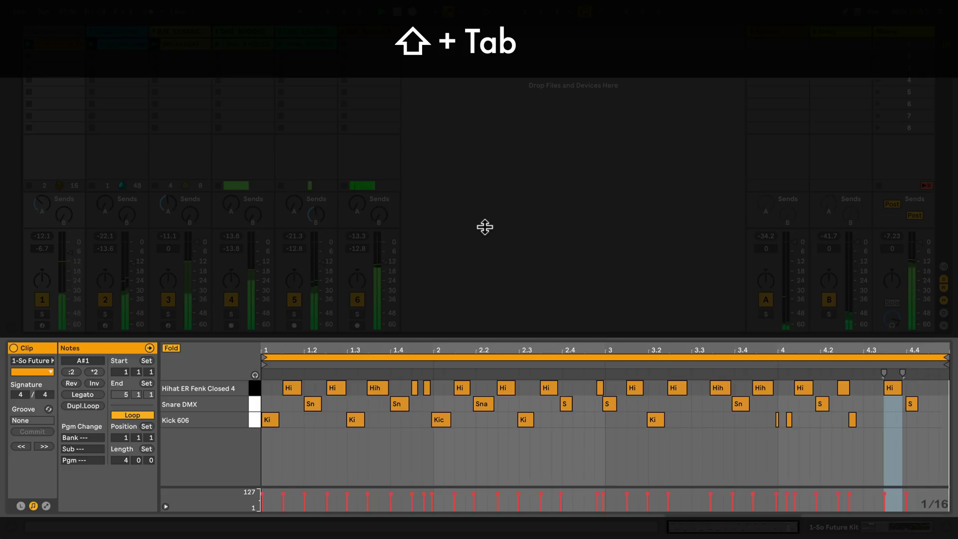
key("shift+Tab")
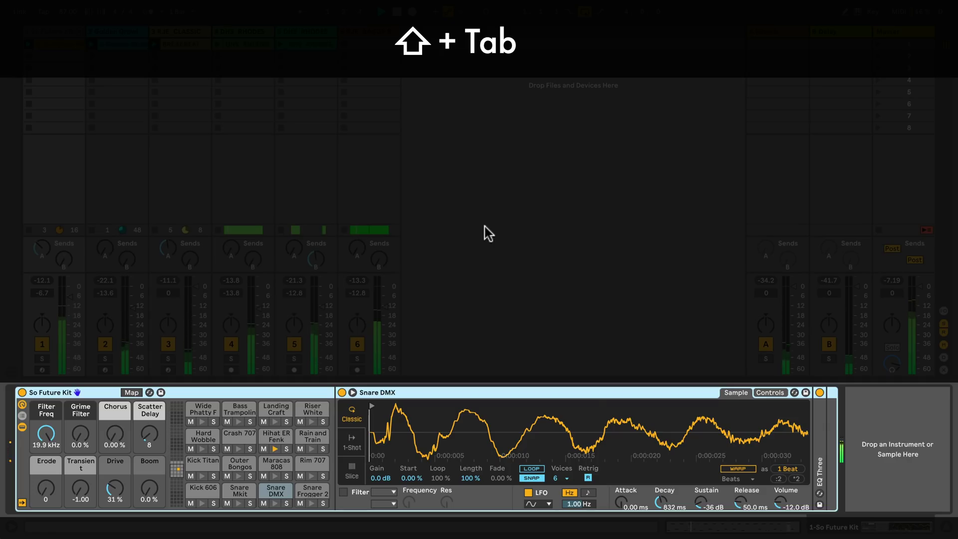
key("shift+Tab")
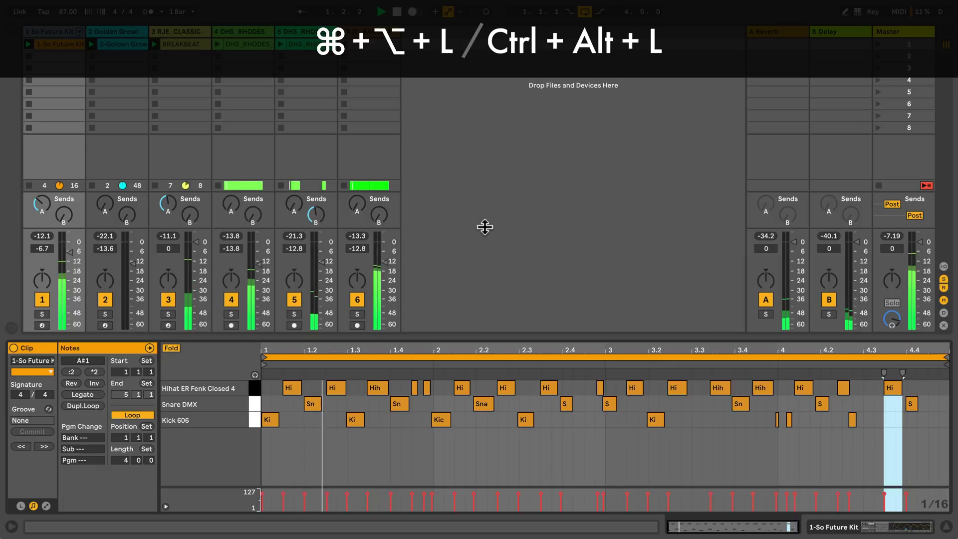
key("ctrl+alt+l")
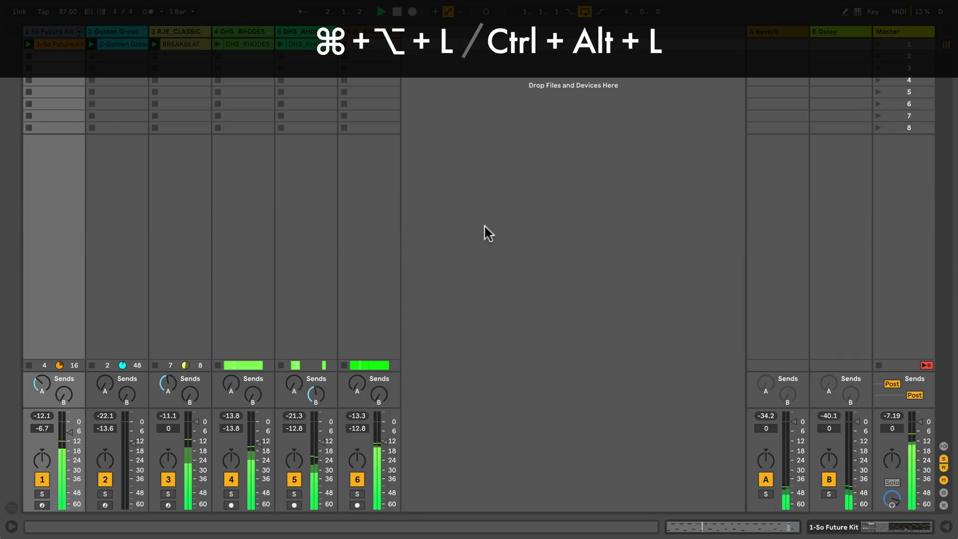
key("ctrl+alt+l")
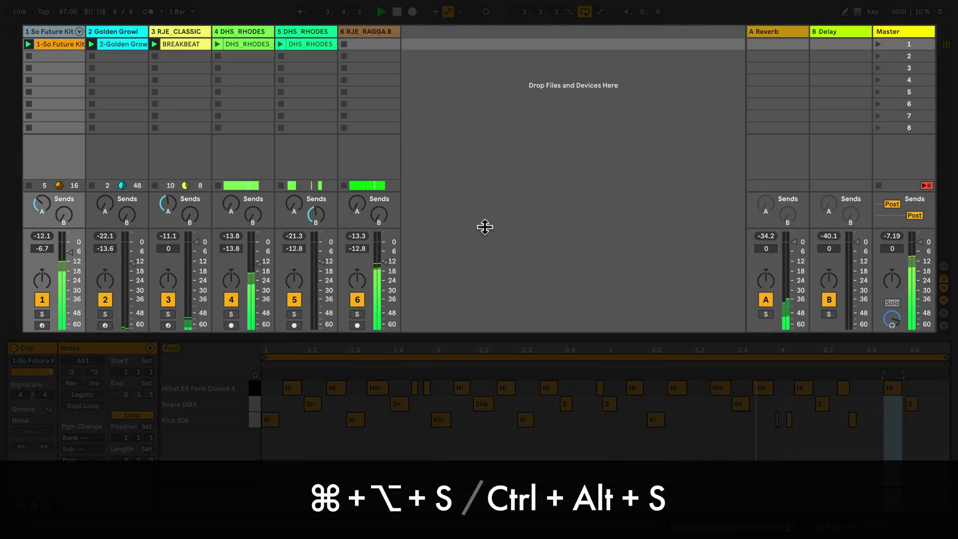
key("ctrl+alt+s")
key("ctrl+alt+s")
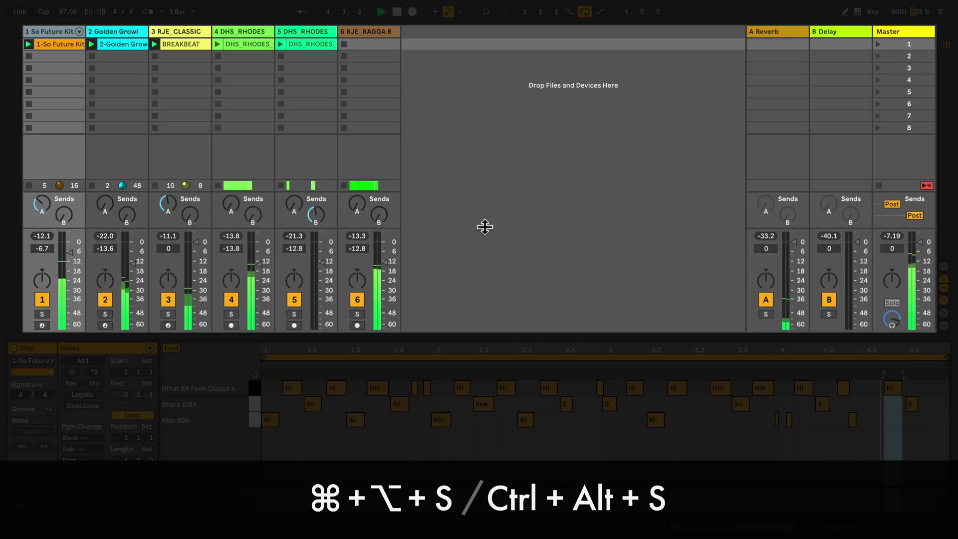
key("ctrl+alt+r")
key("ctrl+alt+r")
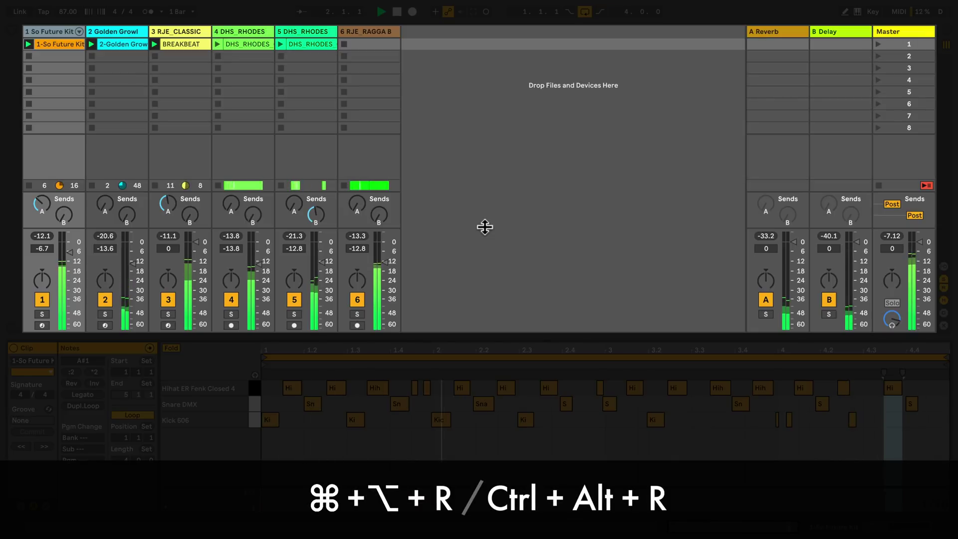
key("ctrl+alt+m")
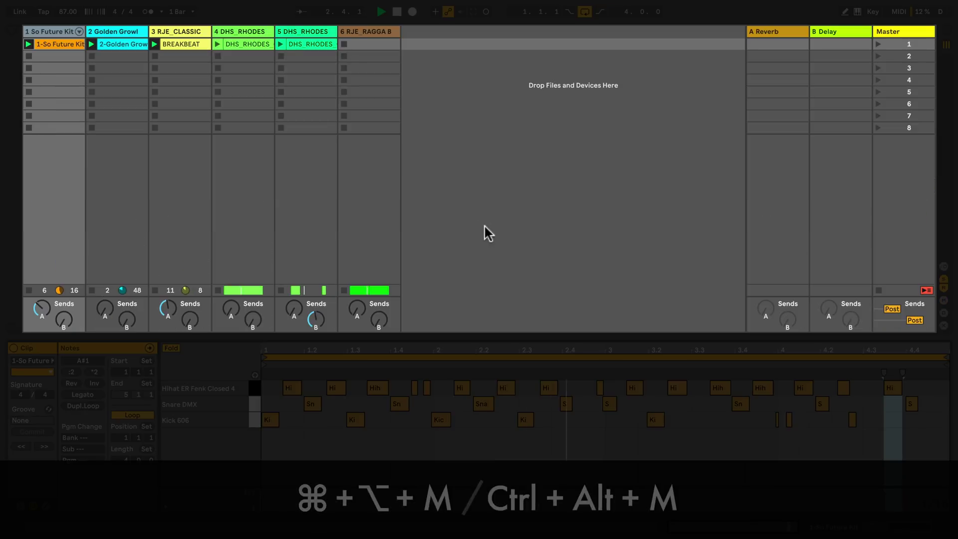
key("ctrl+alt+m")
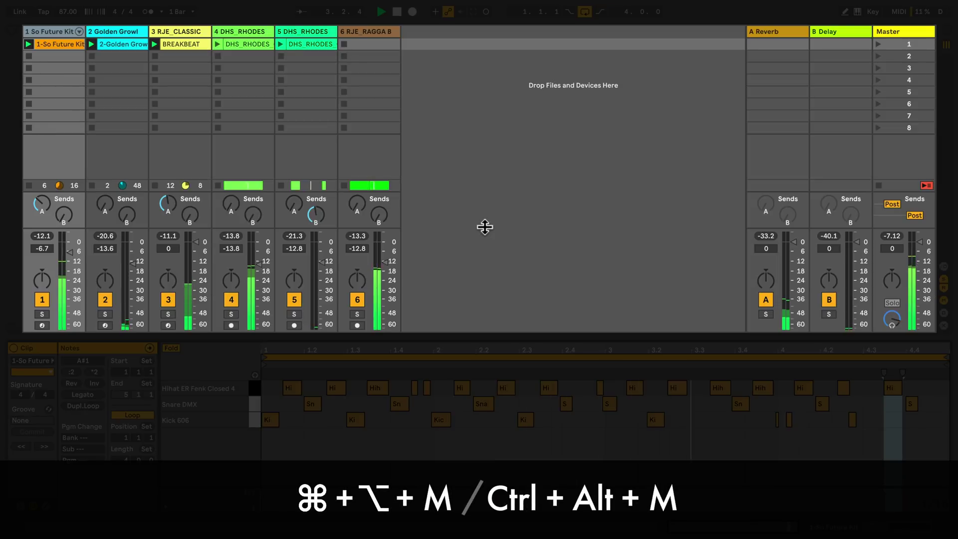
key("ctrl+alt+i")
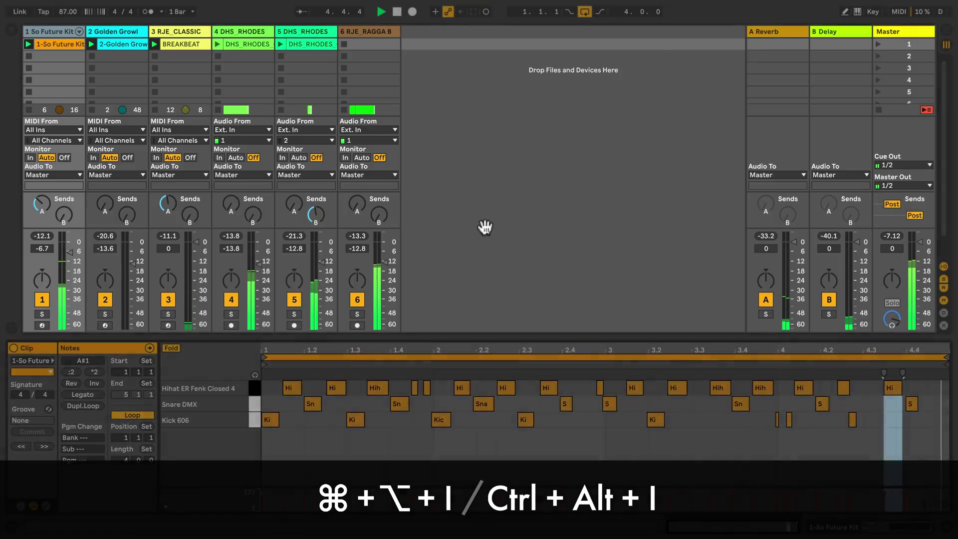
key("ctrl+alt+i")
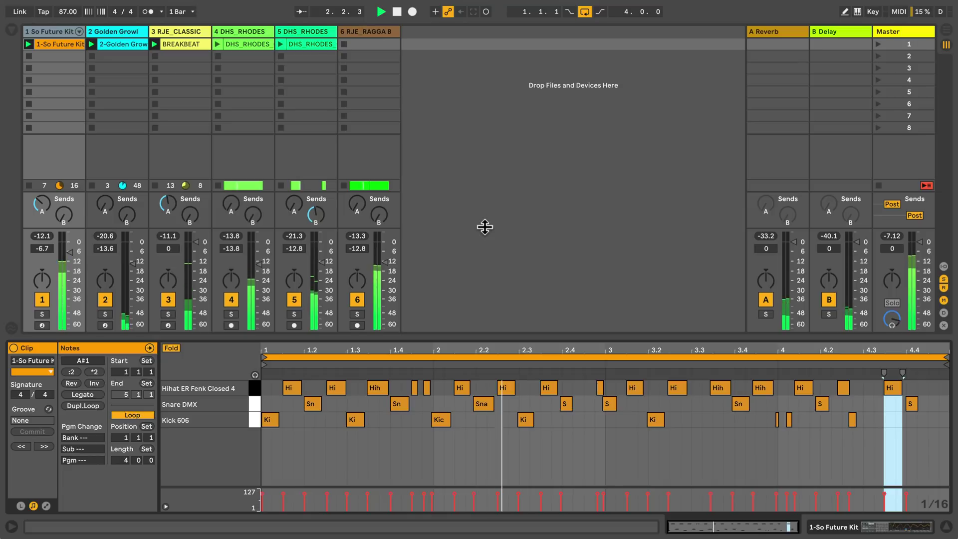
Step: Search the browser for 'ballad' and select 70_Gm_Low_Whistle_Ballad_3.wav
key("ctrl+alt+b")
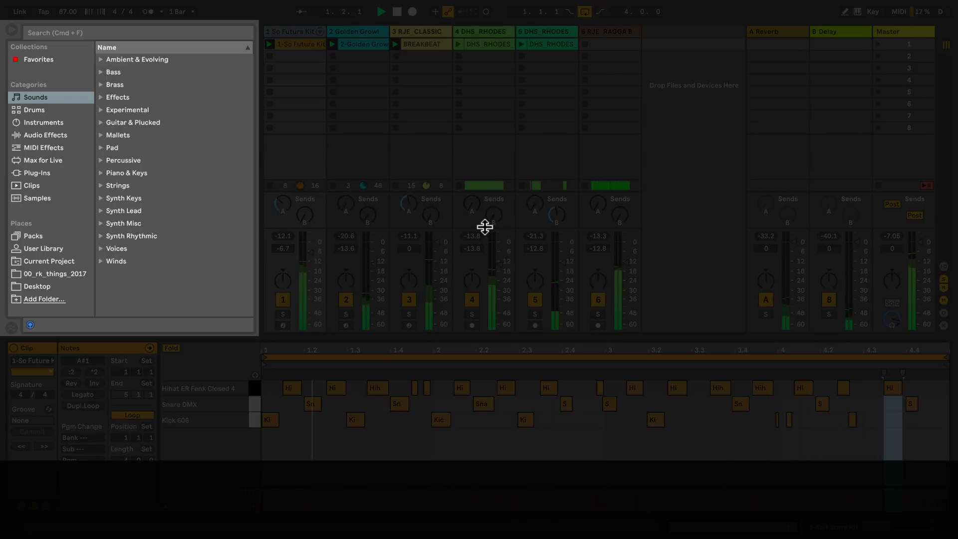
key("ctrl+f")
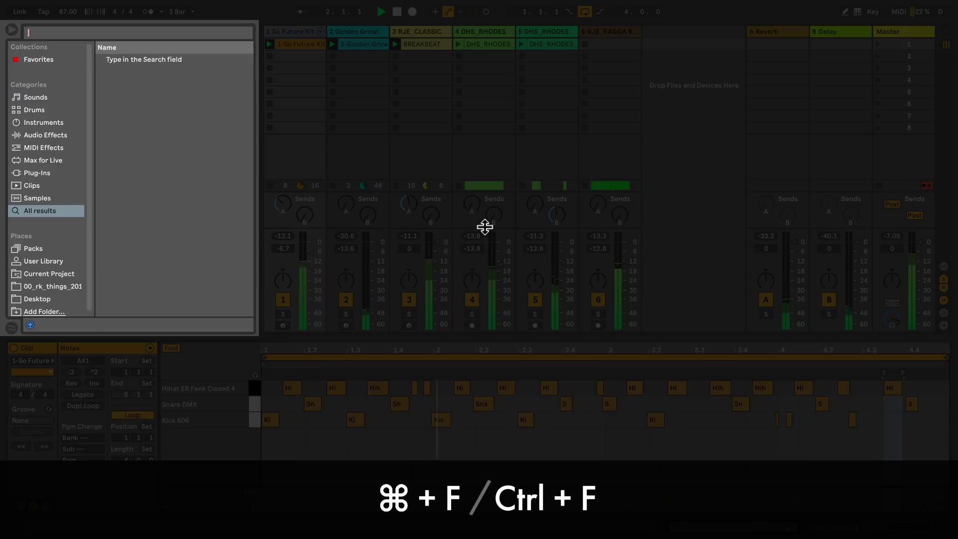
type("ballad")
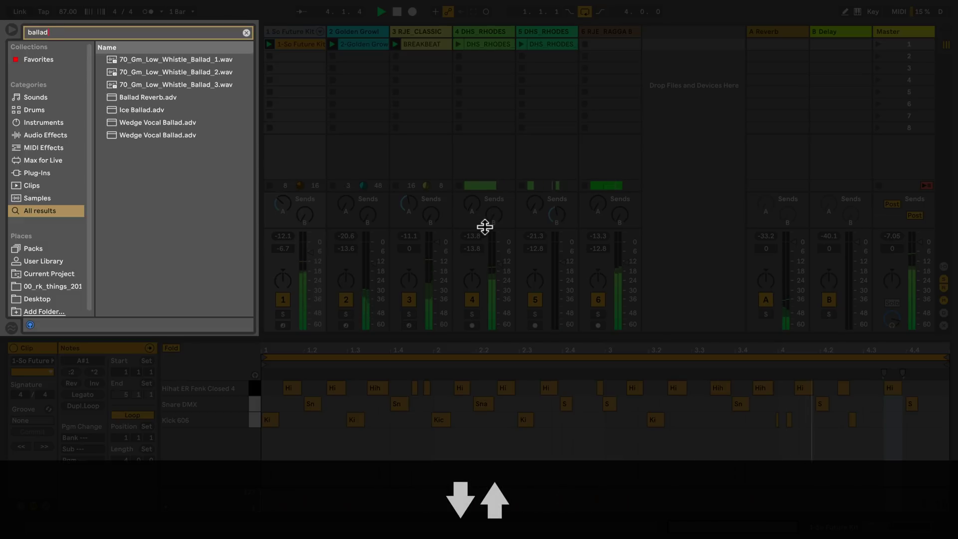
key("Down")
key("Down")
key("Down")
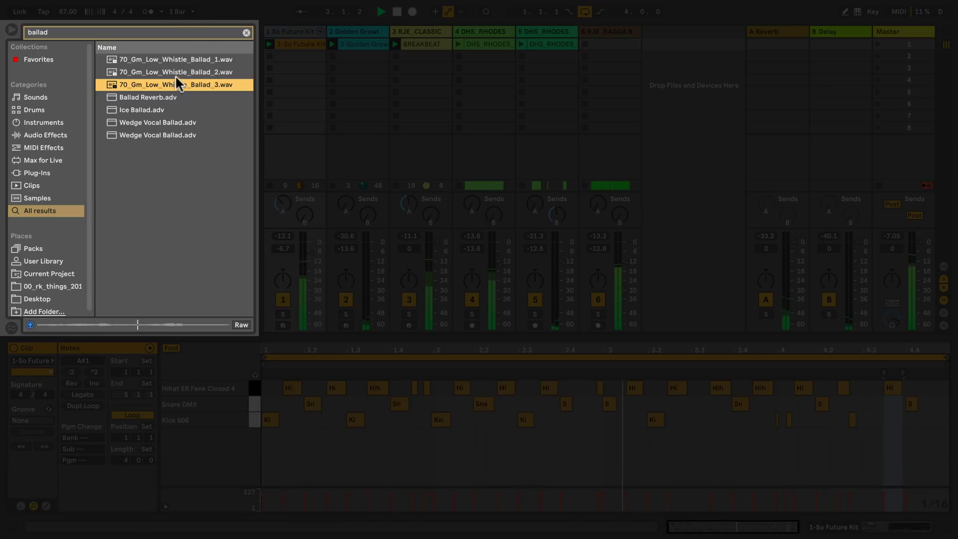
Step: Add the whistle ballad sample as playing track 7, undoing the inserted audio, MIDI and return tracks
left_click_drag(178, 85, 668, 43)
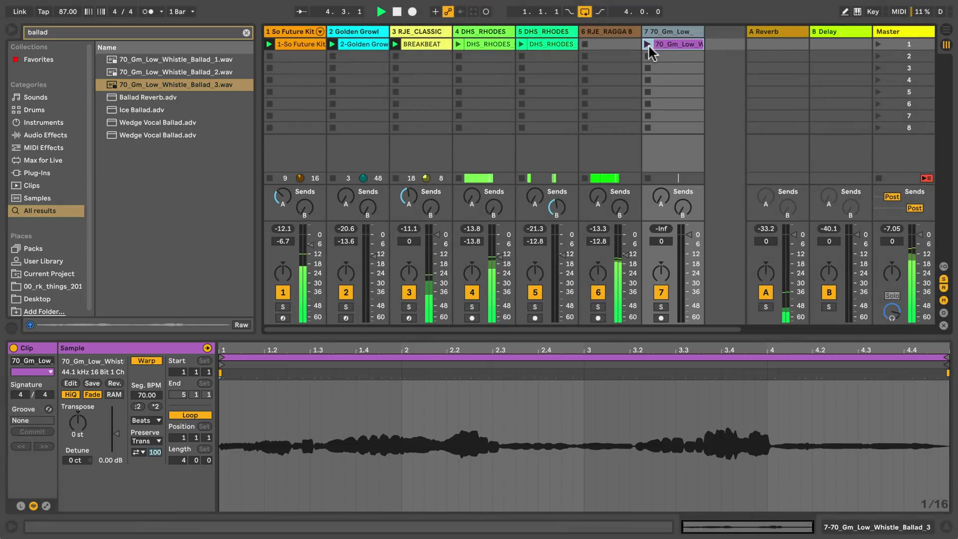
left_click(648, 45)
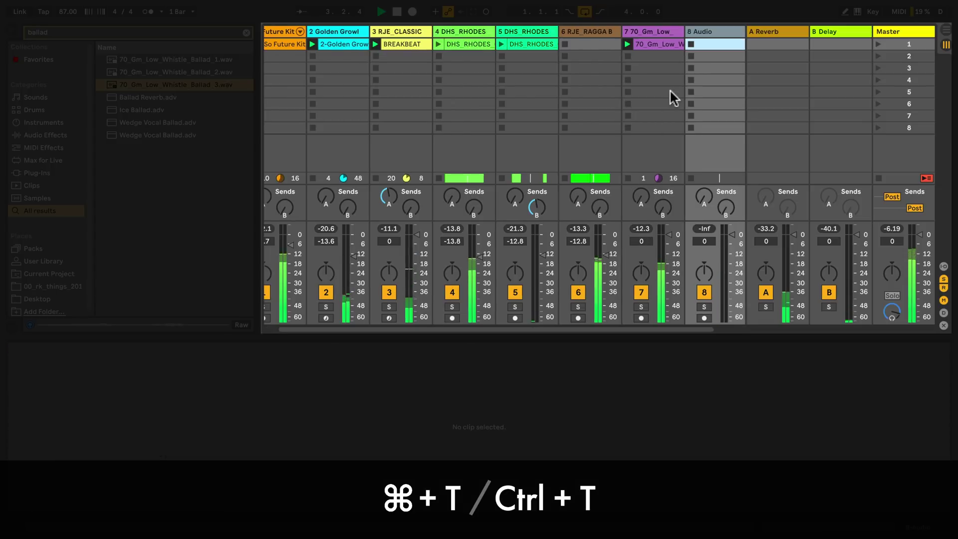
key("ctrl+t")
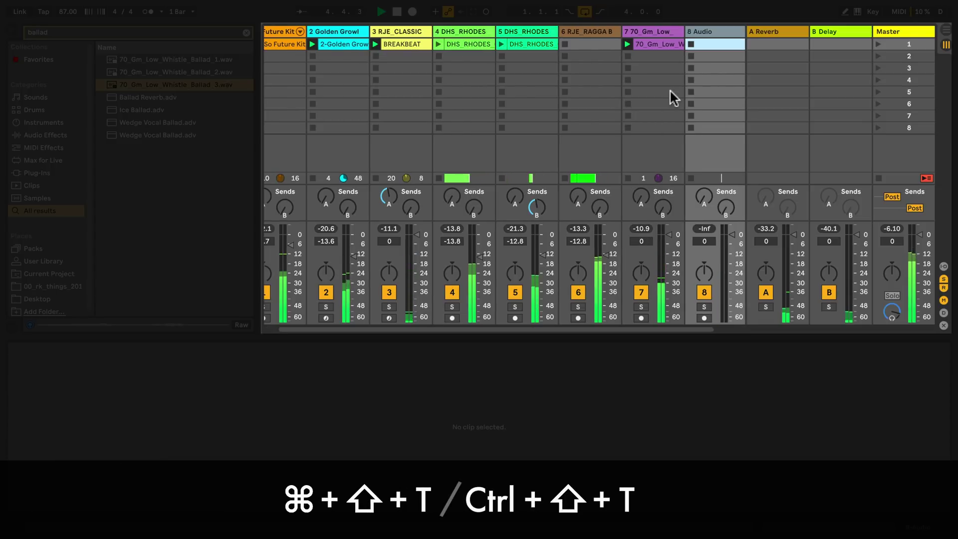
key("ctrl+shift+t")
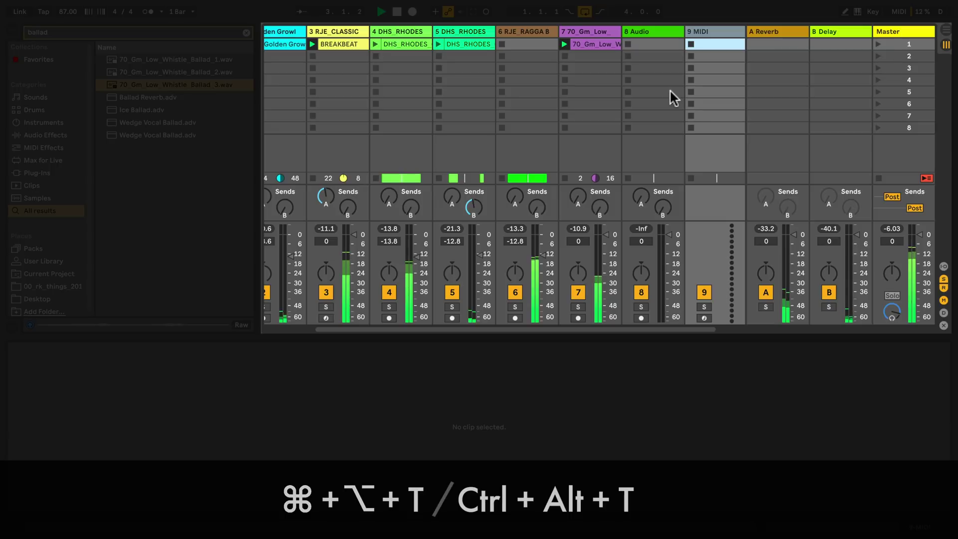
key("ctrl+alt+t")
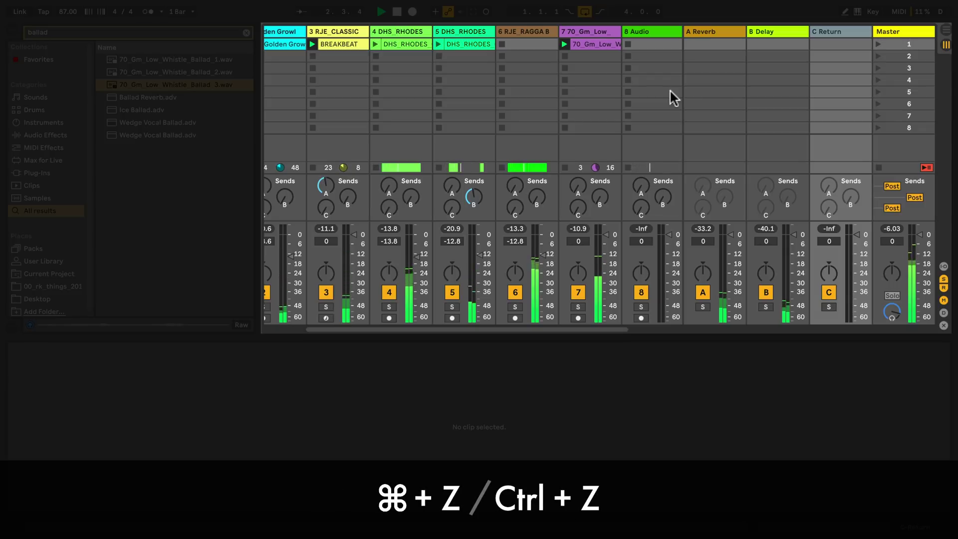
key("ctrl+z")
key("ctrl+z")
key("ctrl+z")
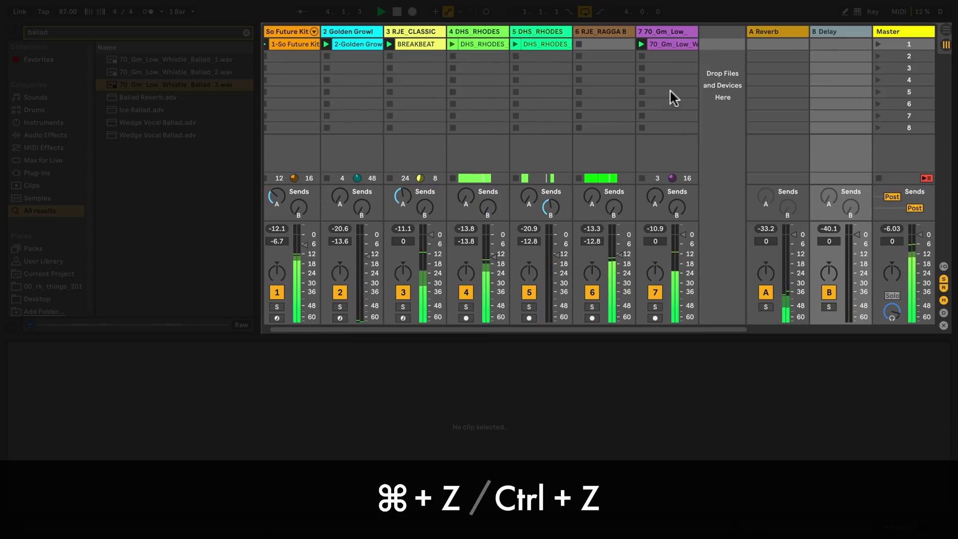
Step: Select an empty clip slot on track 1 and stop the So Future Kit drum clip
left_click(670, 90)
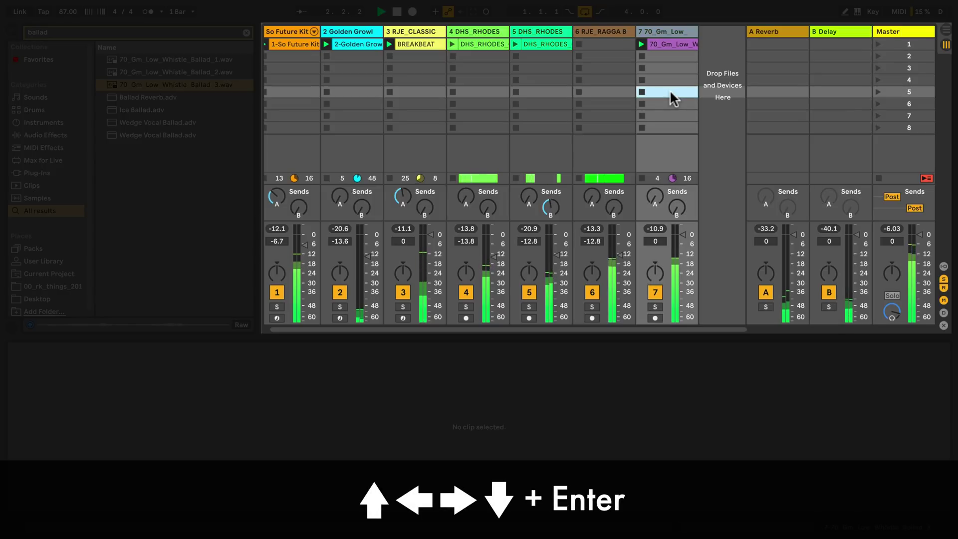
key("Left")
key("Left")
key("Right")
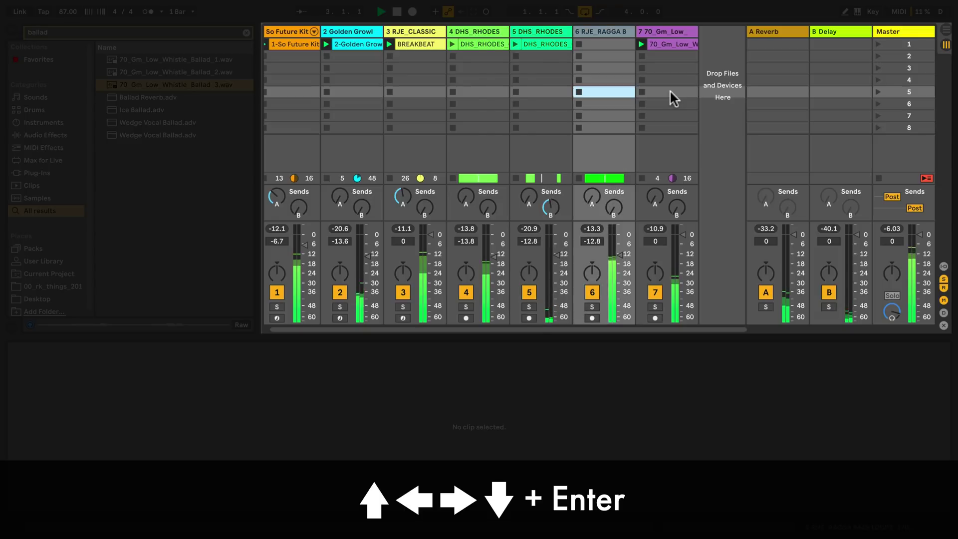
key("Right")
key("Up")
key("Up")
key("Up")
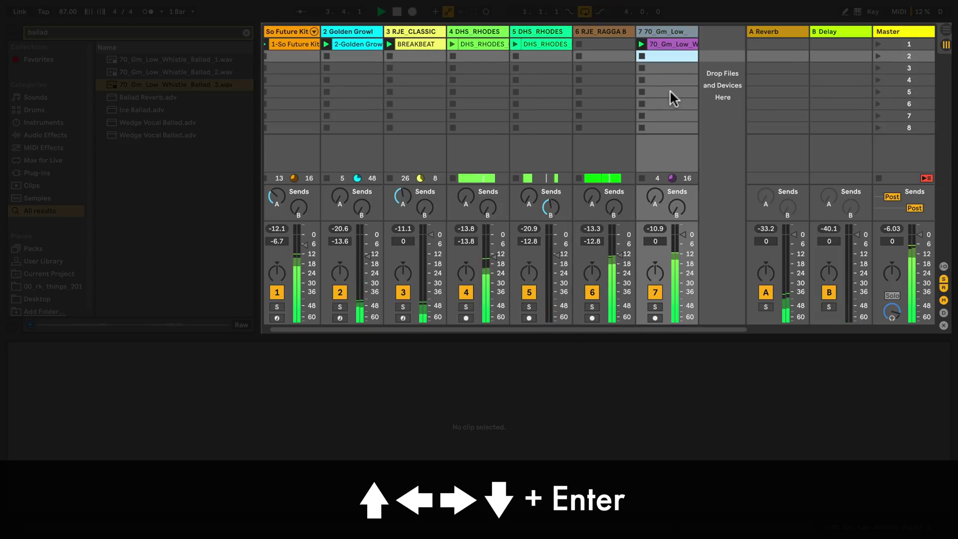
key("Left")
key("Left")
key("Left")
key("Left")
key("Left")
key("Left")
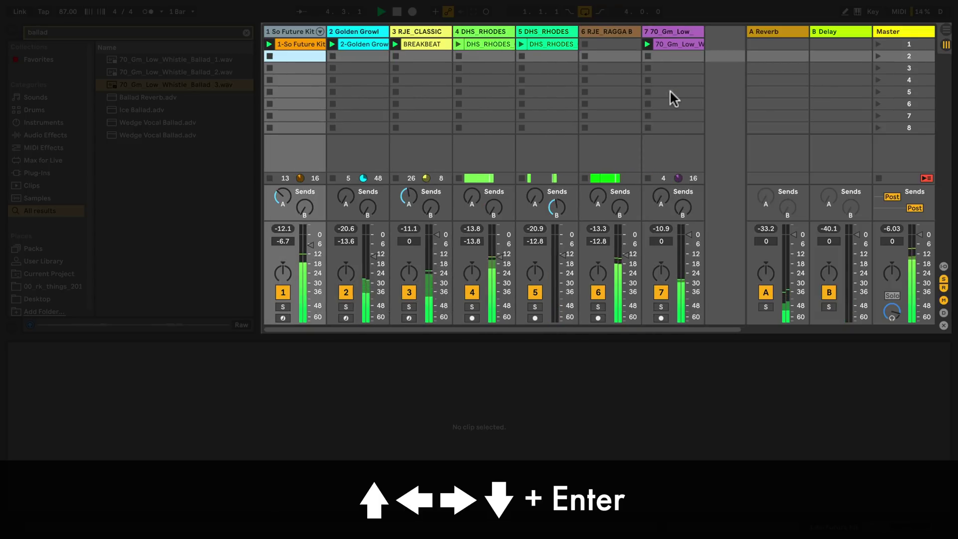
key("Return")
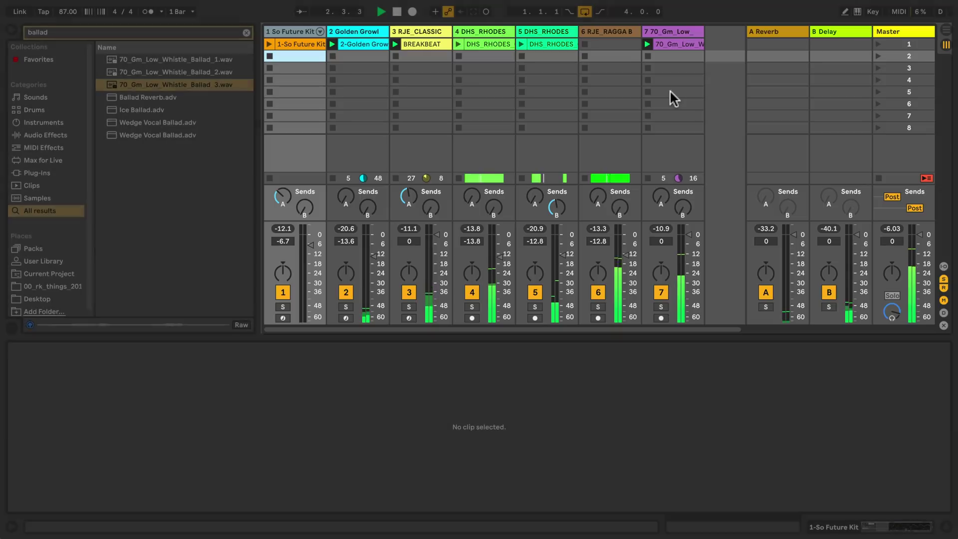
Step: Hide the browser, then group the two DHS_RHODES tracks into a new 4 Group track
key("ctrl+alt+b")
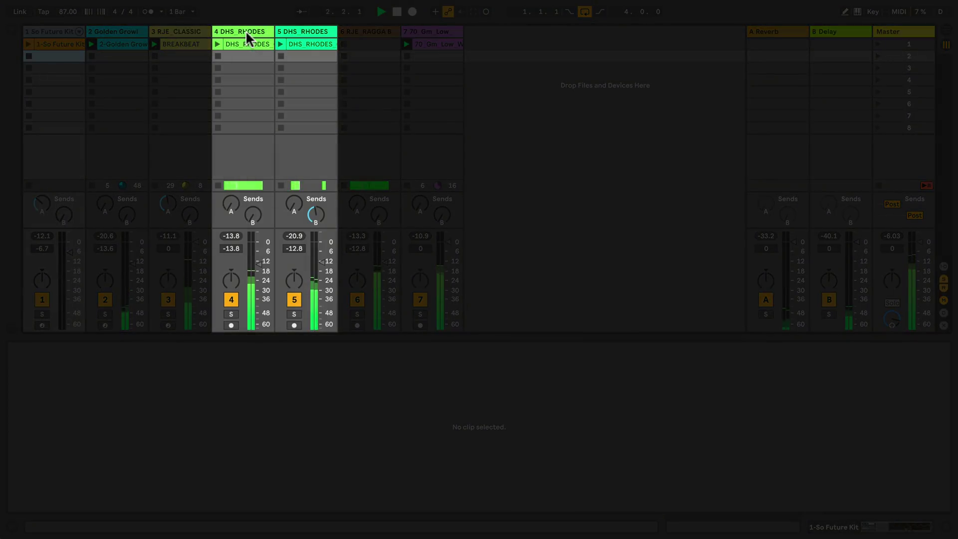
left_click(245, 31)
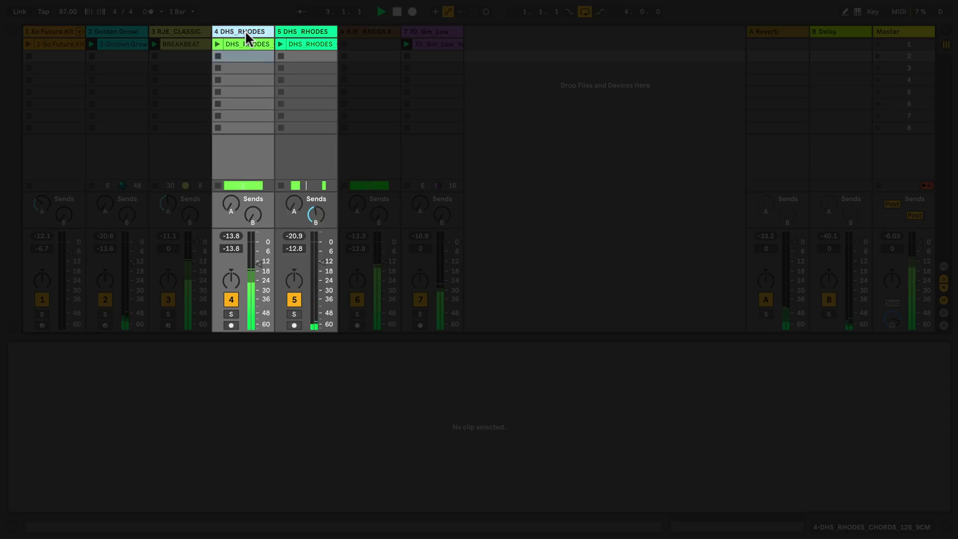
left_click(300, 32, "shift")
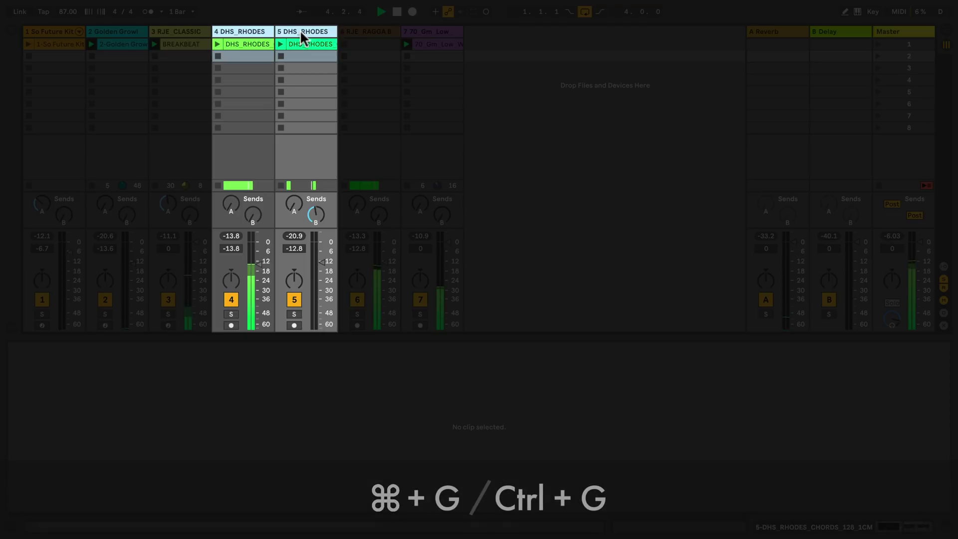
key("ctrl+g")
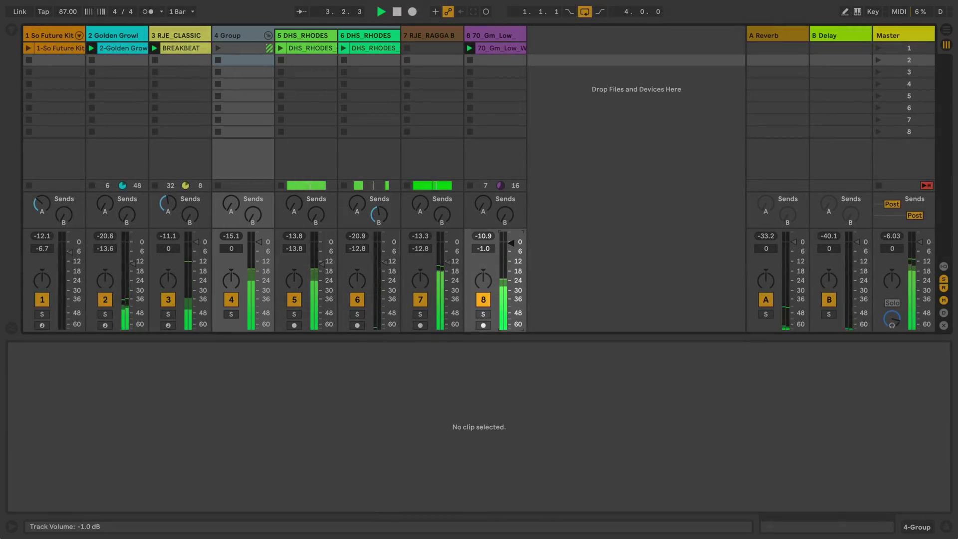
left_click_drag(510, 242, 511, 253)
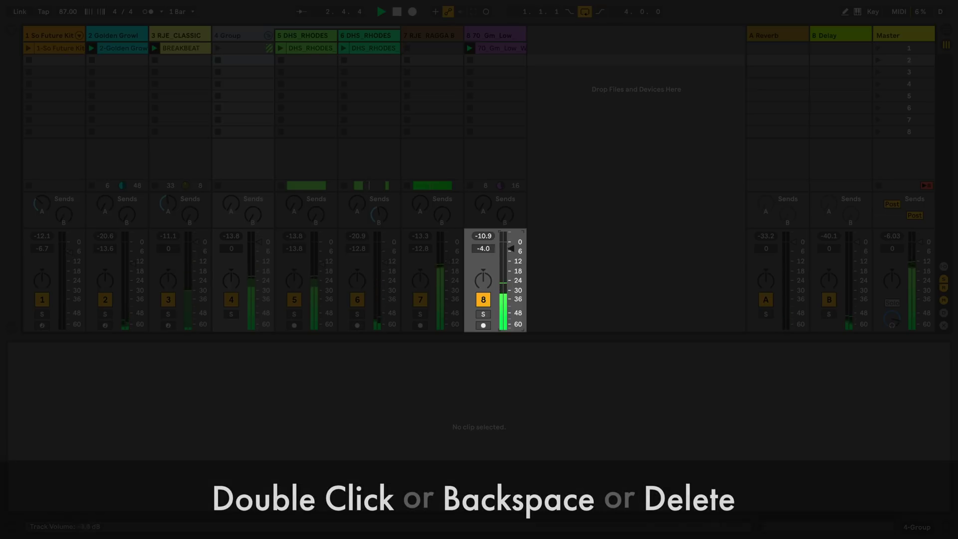
left_click_drag(512, 243, 514, 268)
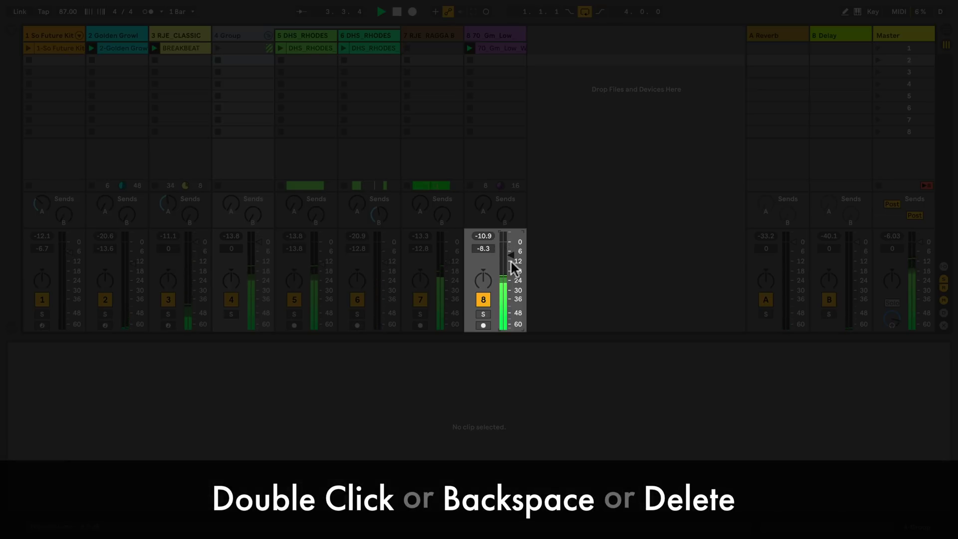
double_click(514, 268)
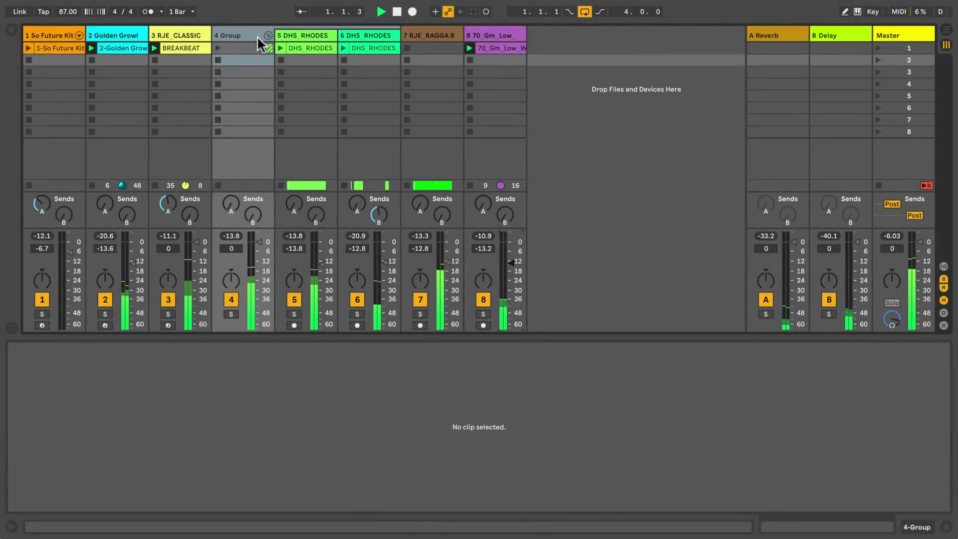
Step: Replace the 4 Group track's name with RHODES
left_click(255, 35)
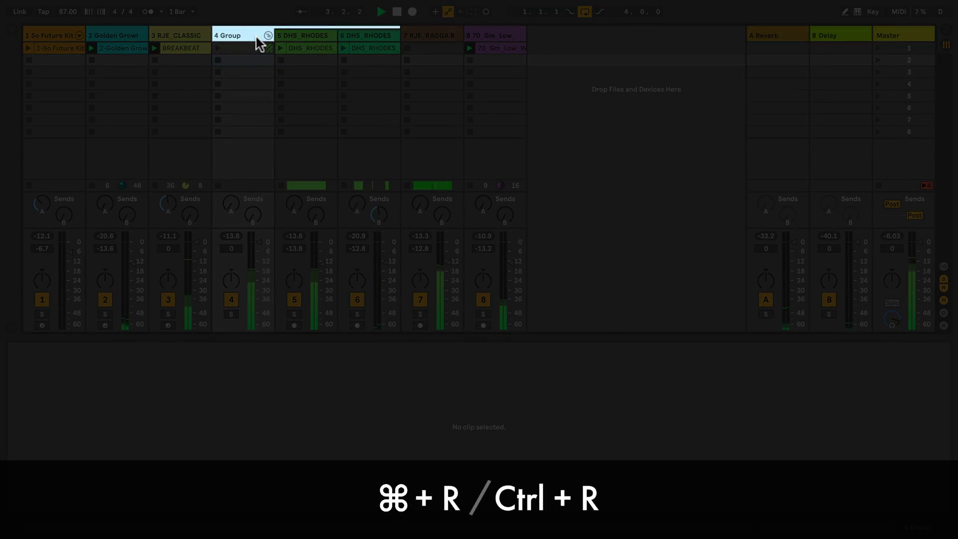
key("ctrl+r")
left_click(256, 37)
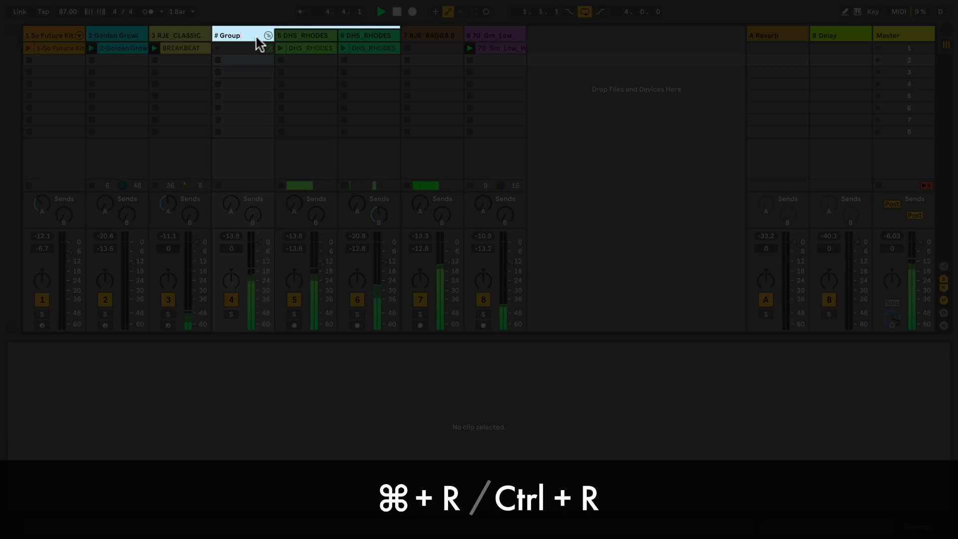
key("BackSpace")
key("BackSpace")
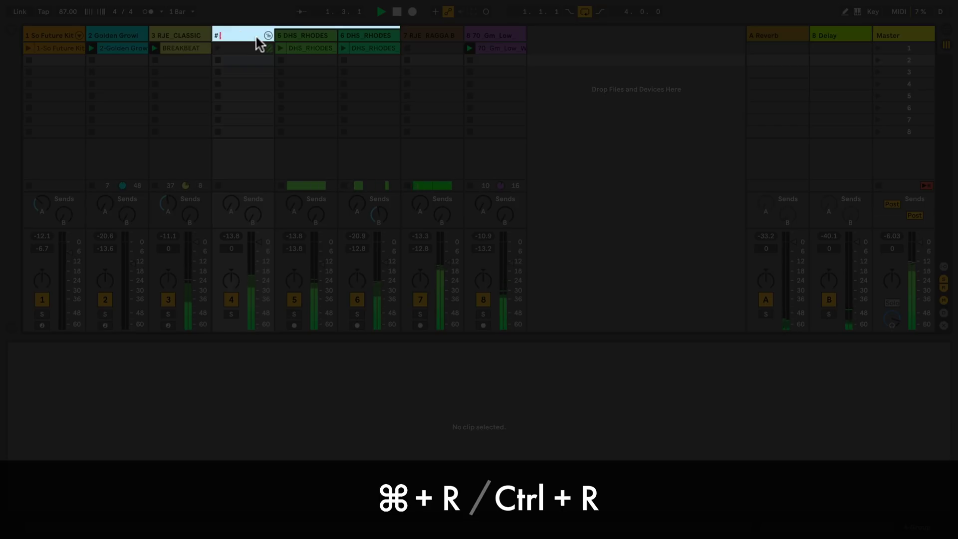
type("RHODES")
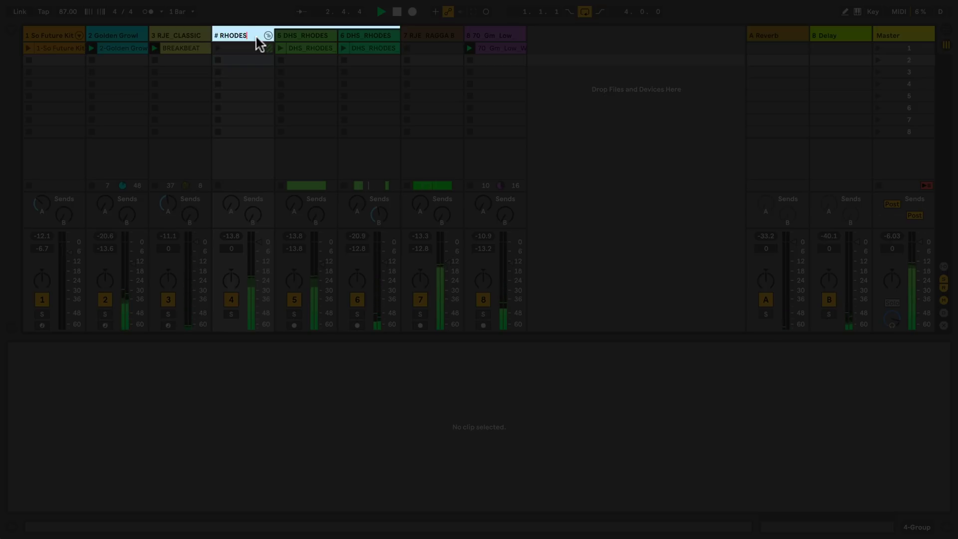
key("Tab")
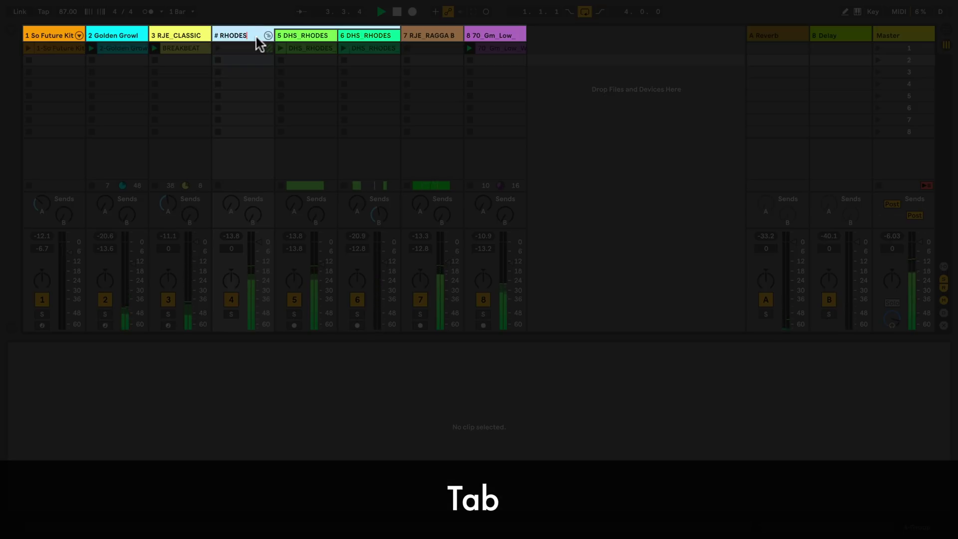
Step: Name track 7 BASSLINE and track 8 FLUTE, then move renaming to scene 1's clips
key("Tab")
key("Tab")
key("Tab")
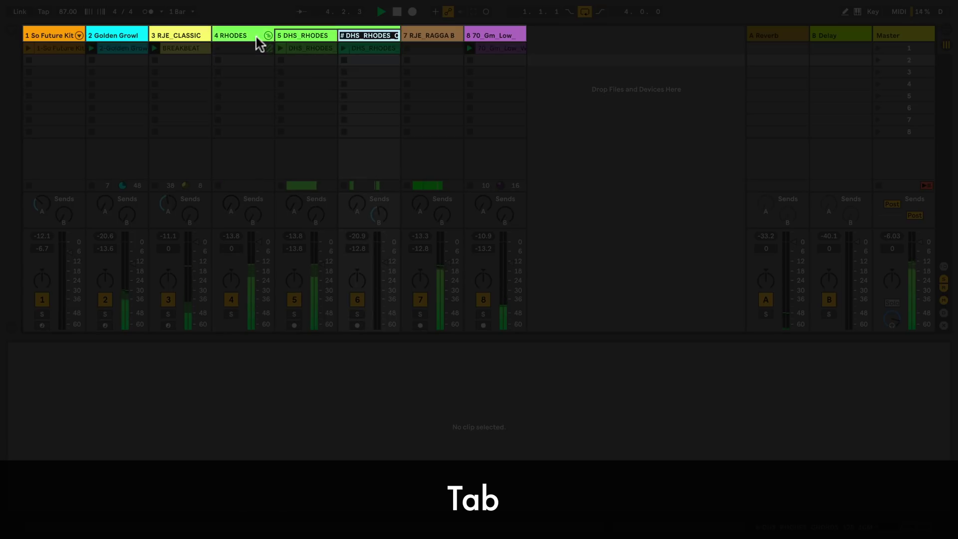
type("B")
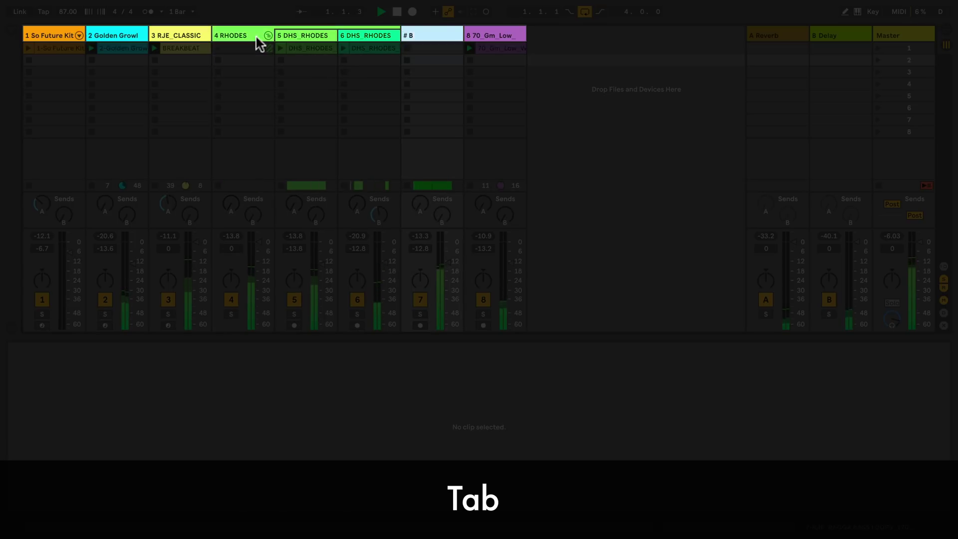
type("ASSLINE")
key("Tab")
key("BackSpace")
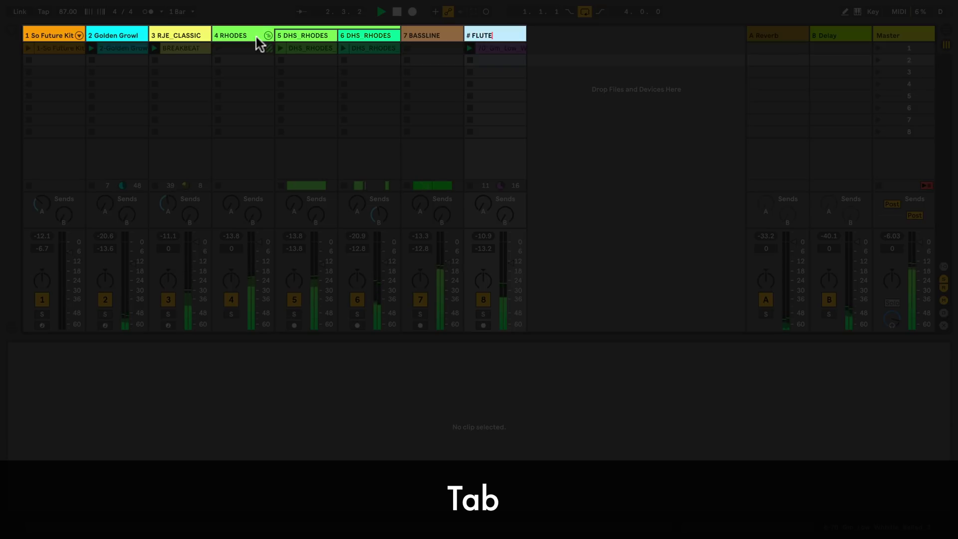
type("FLUTE")
key("shift+Tab")
key("shift+Tab")
key("shift+Tab")
key("shift+Tab")
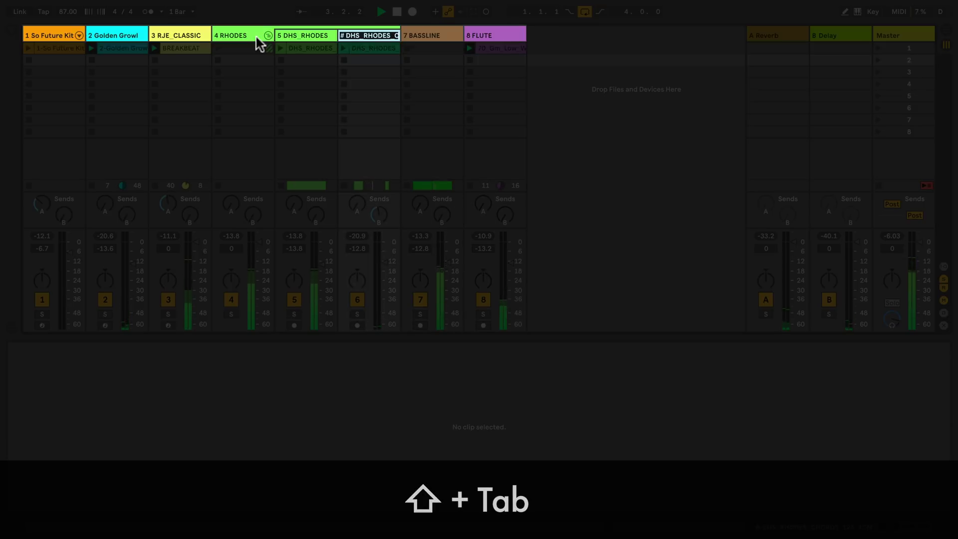
key("shift+Tab")
key("shift+Tab")
key("shift+Tab")
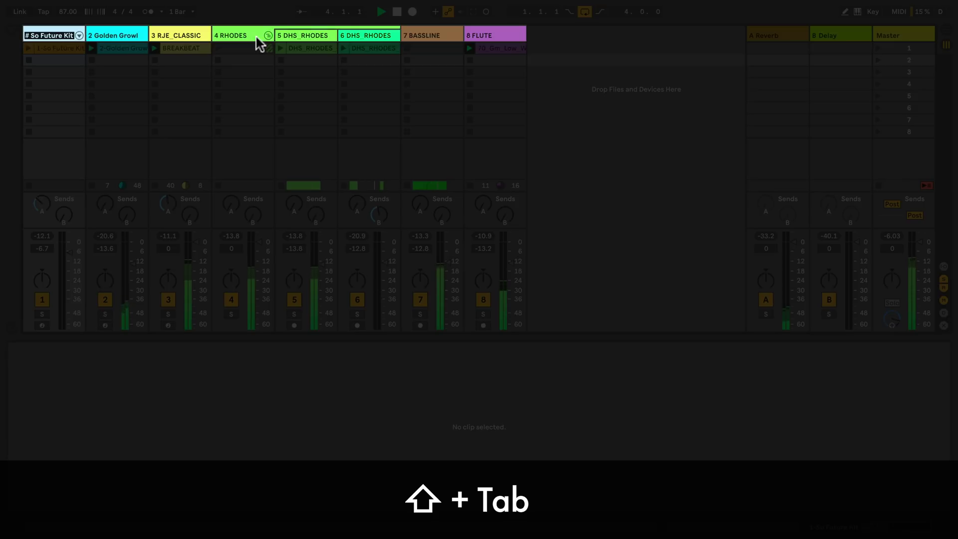
key("shift+Tab")
key("shift+Tab")
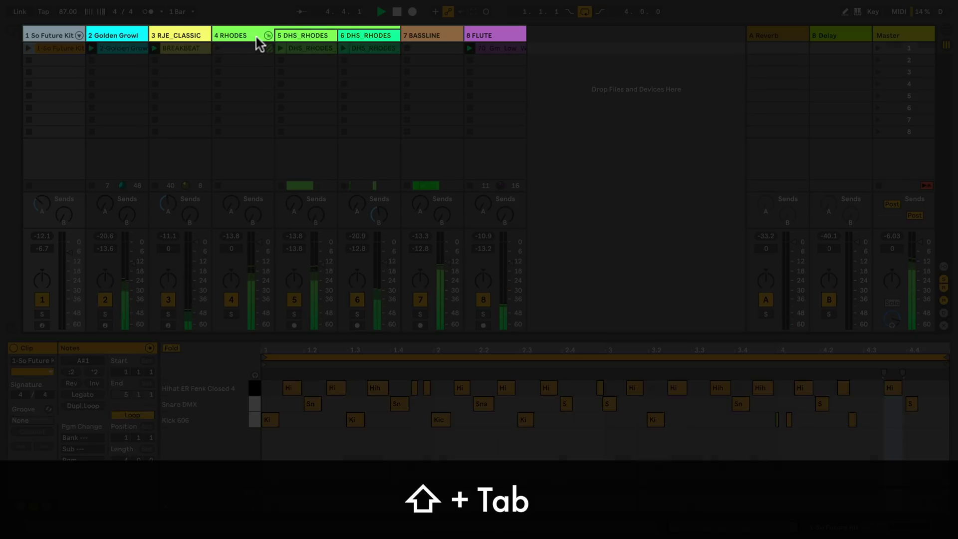
key("Down")
Step: Name the scene 1 clips on tracks 1 and 2 BEAT and BLEEPS
key("ctrl+r")
type("BEA")
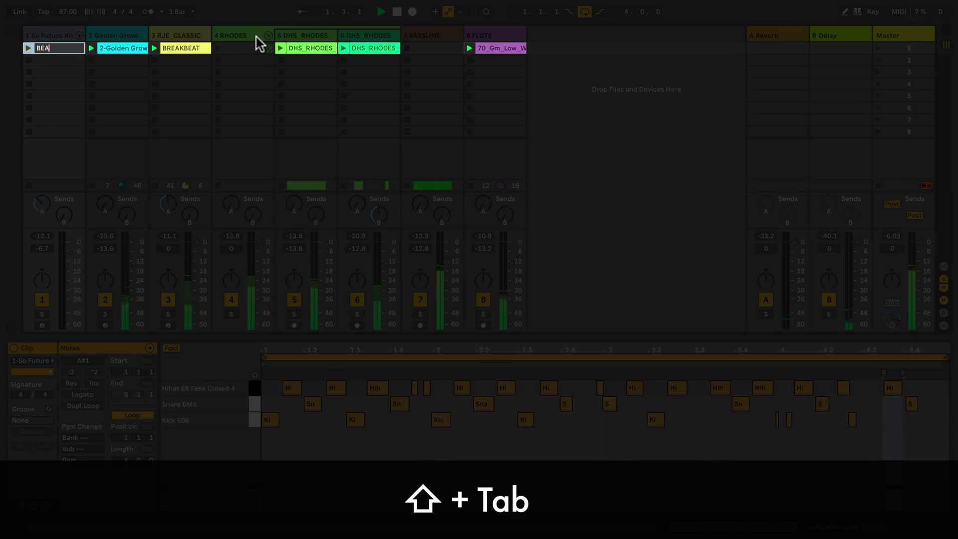
type("T")
key("Tab")
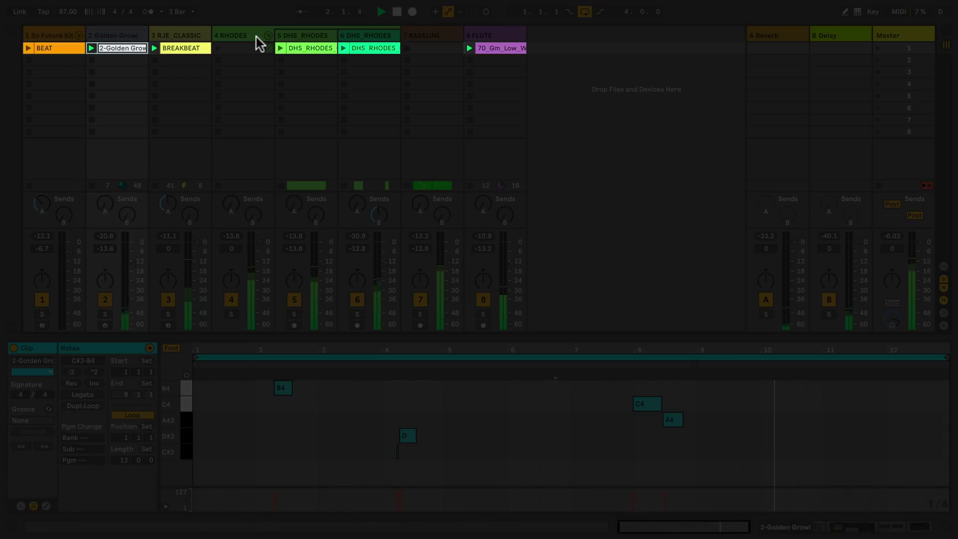
type("BLEEPS")
key("Return")
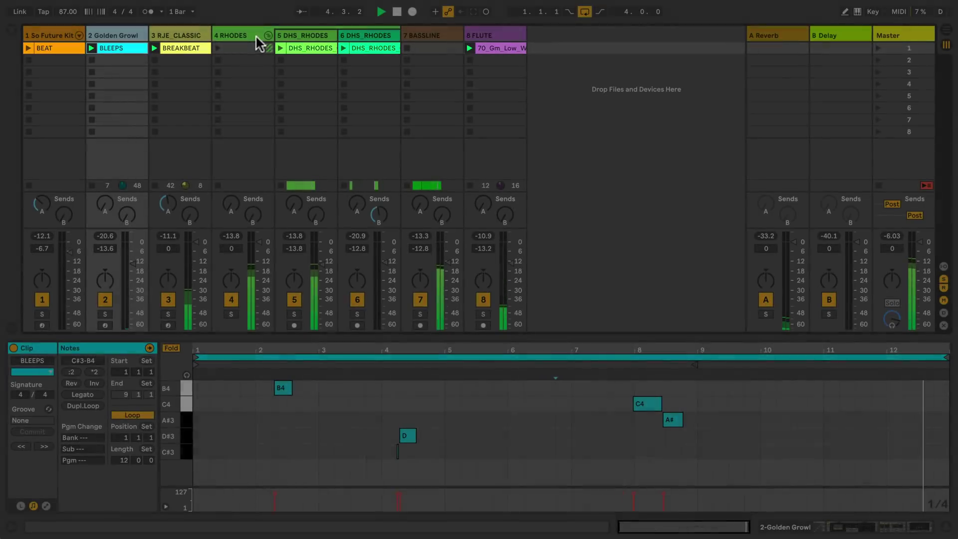
Step: Select the RHODES group, turn off Computer MIDI Keyboard, and fold the group
left_click(255, 35)
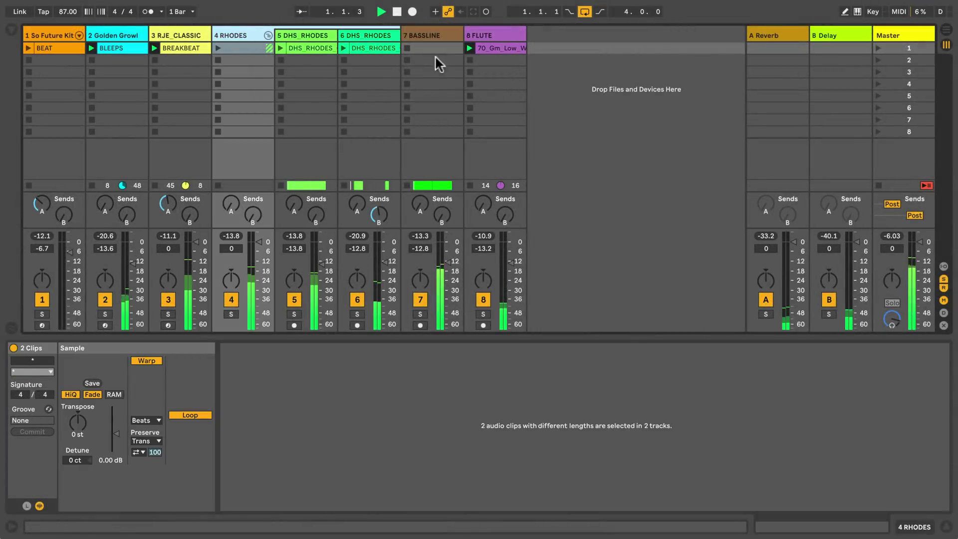
left_click(858, 12)
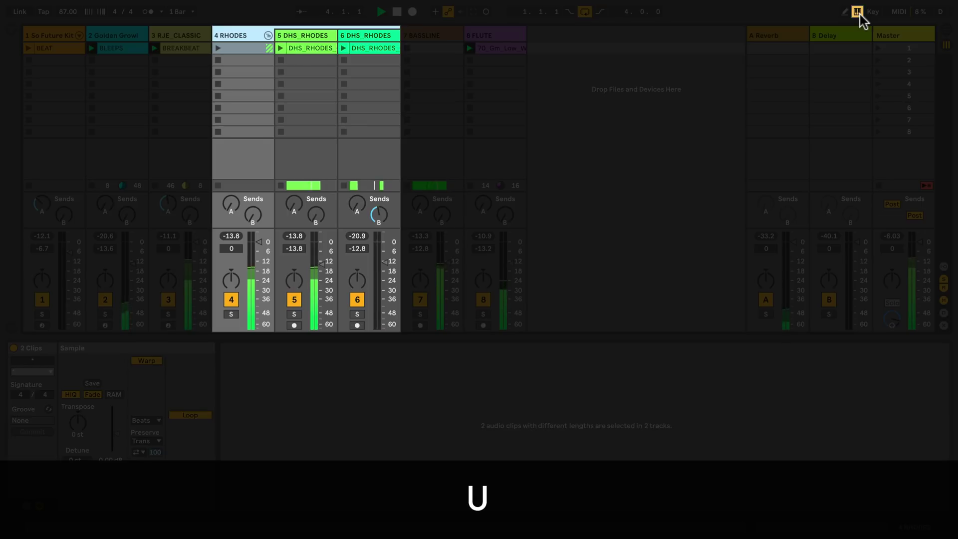
left_click(859, 12)
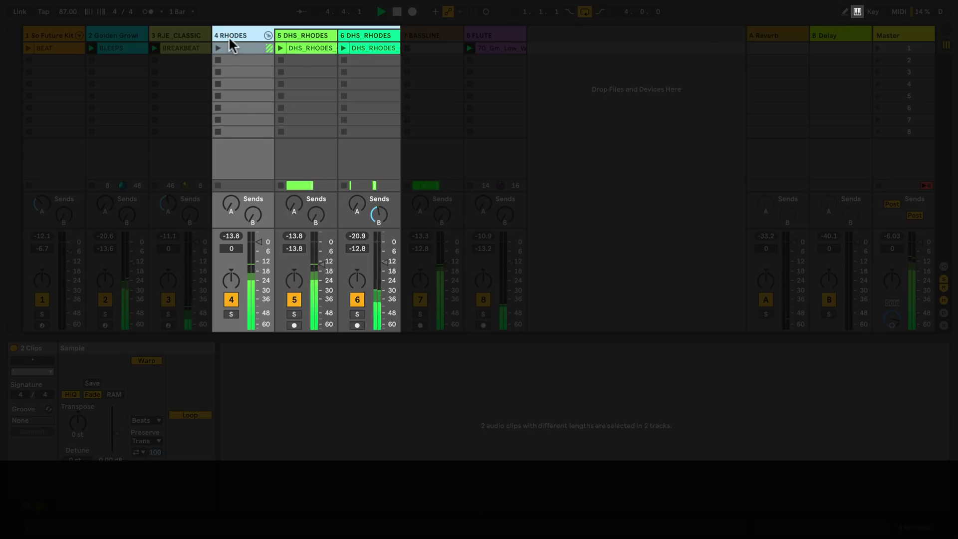
key("m")
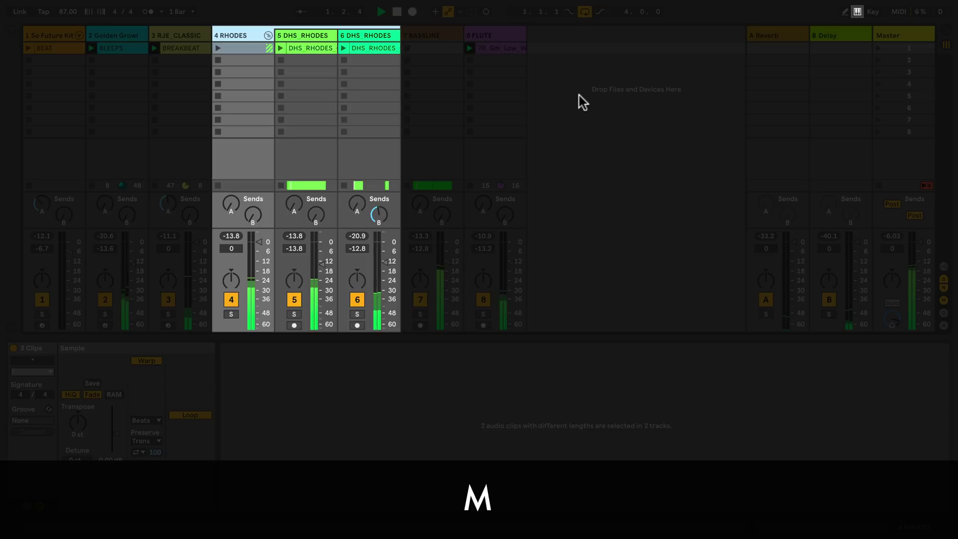
key("ctrl+z")
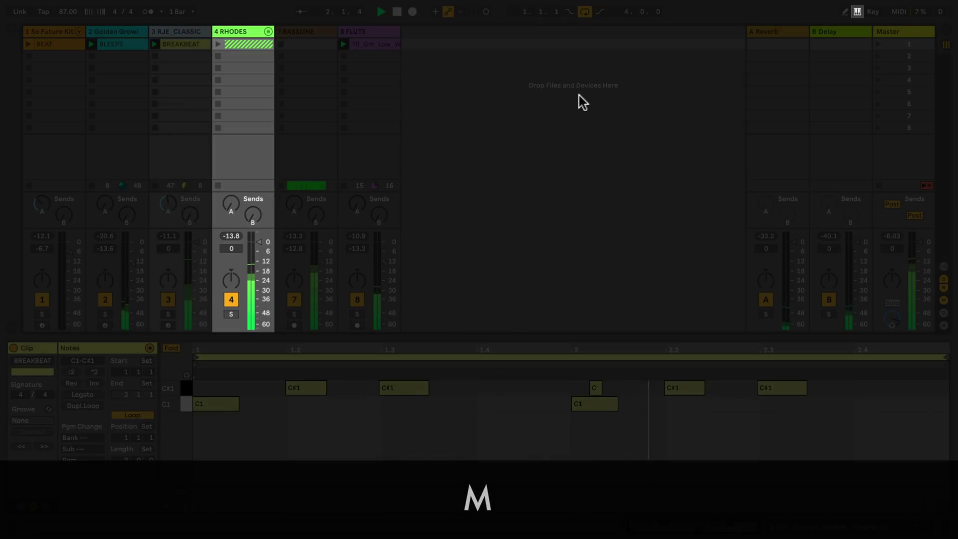
key("Left")
key("s")
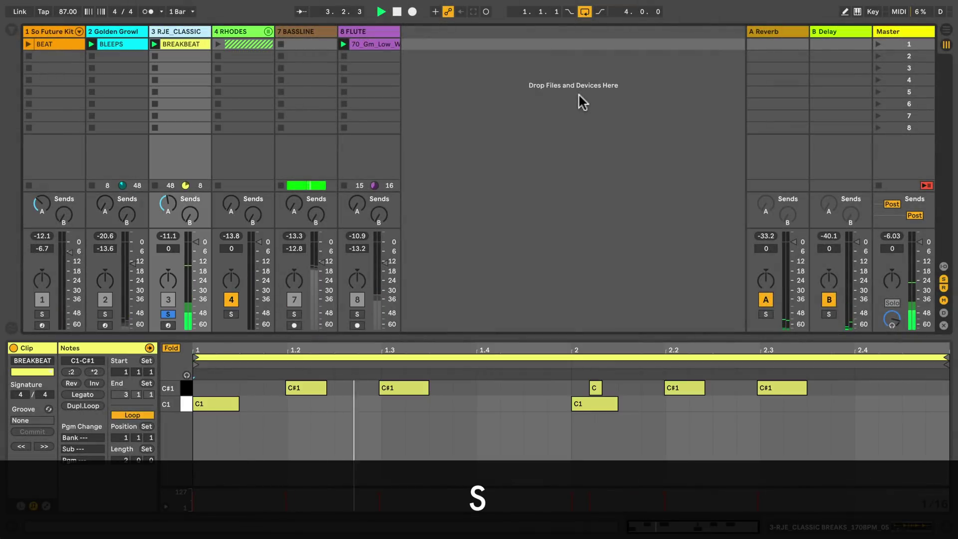
key("Right")
key("Right")
key("s")
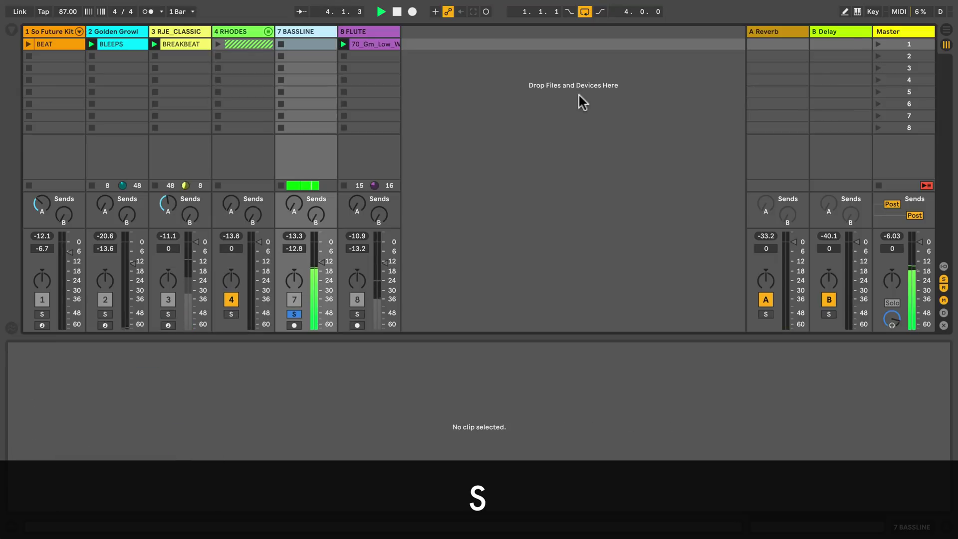
key("Right")
key("s")
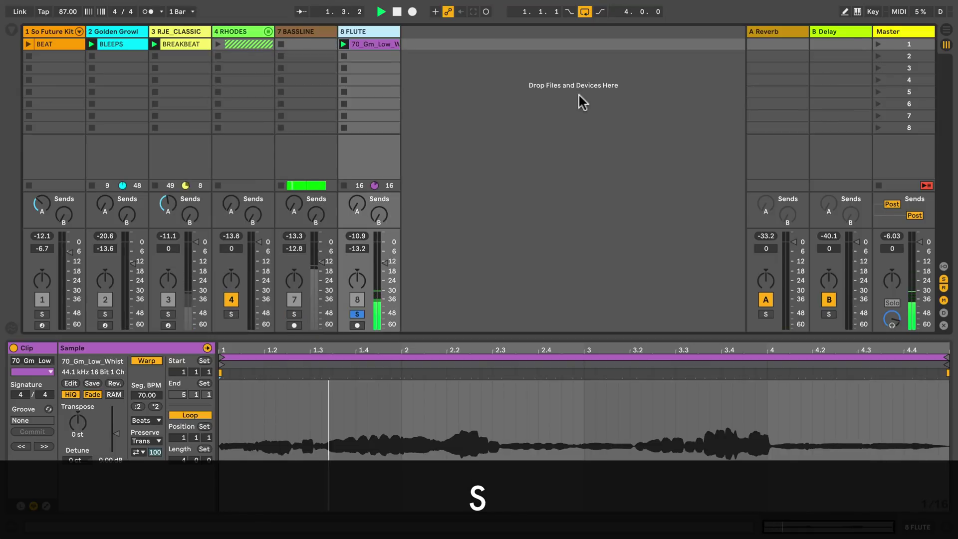
key("s")
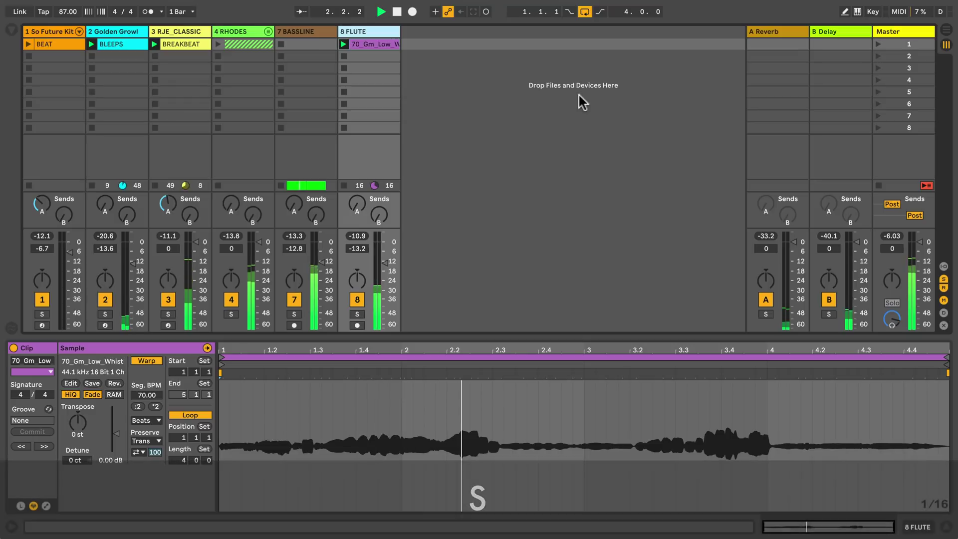
Step: Show the Info View with Shift+? so it displays Track Title Bar help
key("shift+question")
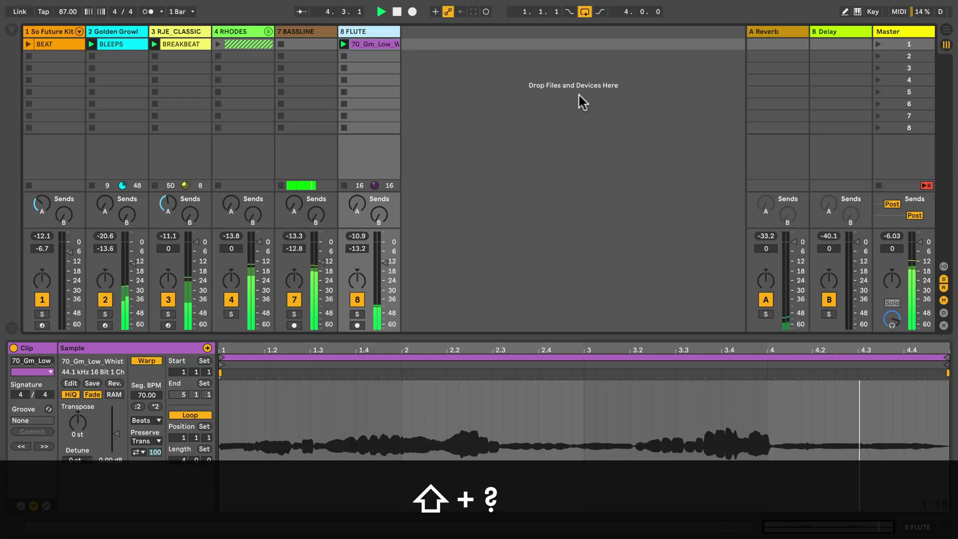
key("shift+question")
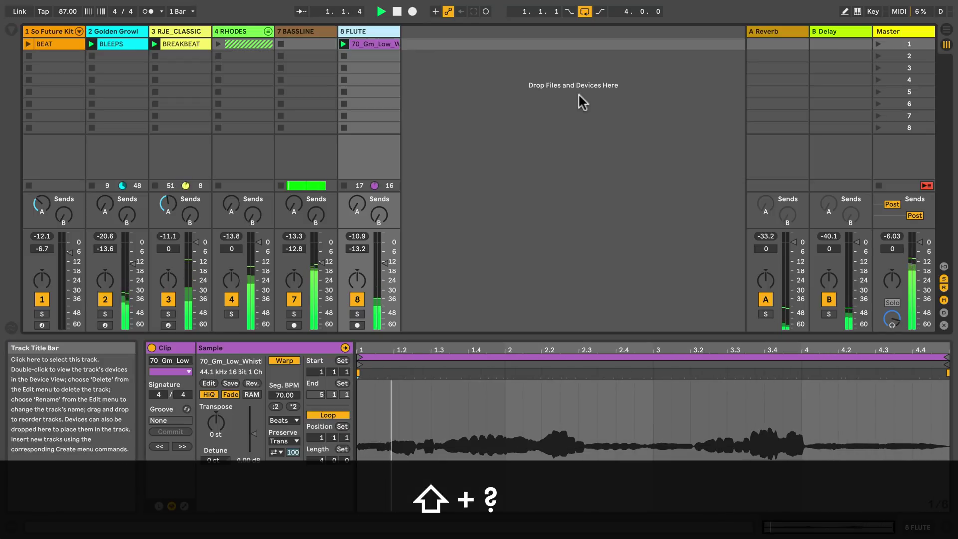